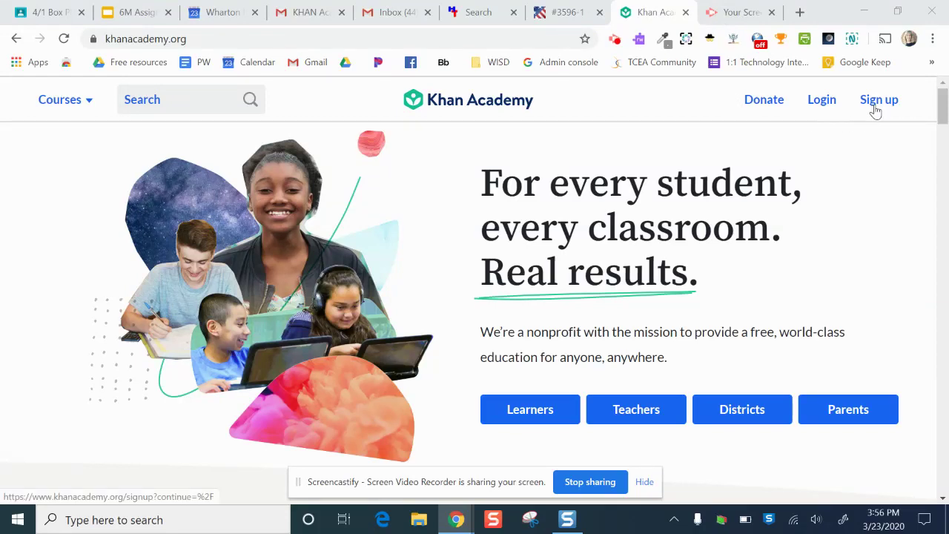
Sign up for a Khan Academy teacher account with Google and dismiss the welcome message
click(872, 110)
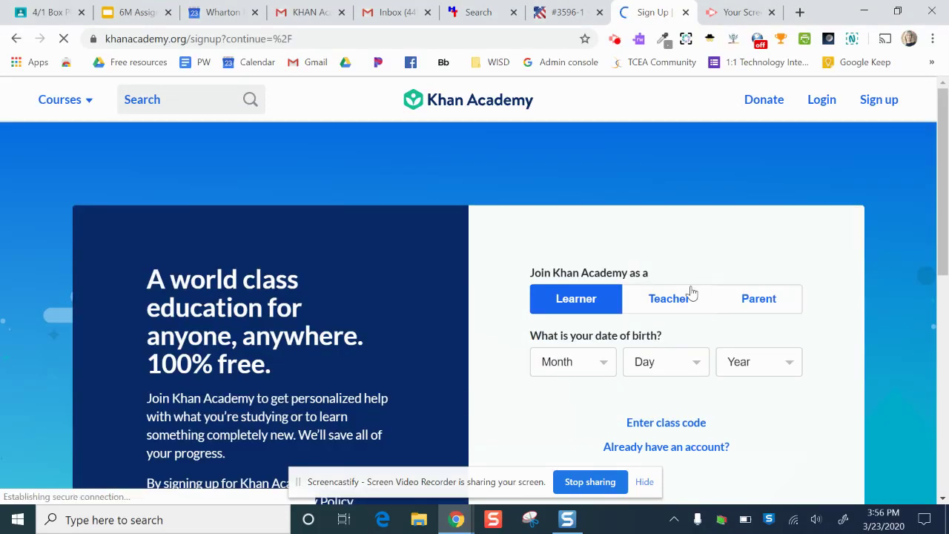
click(675, 305)
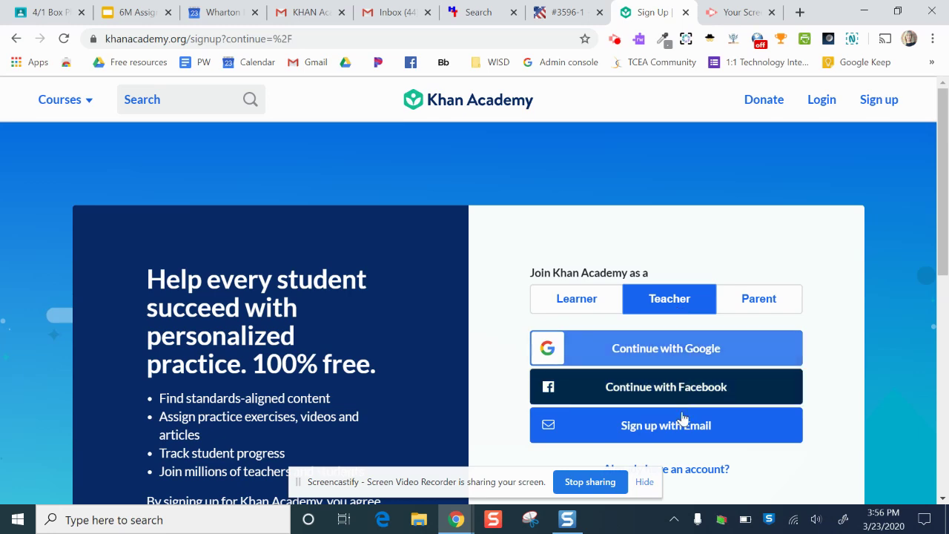
click(651, 348)
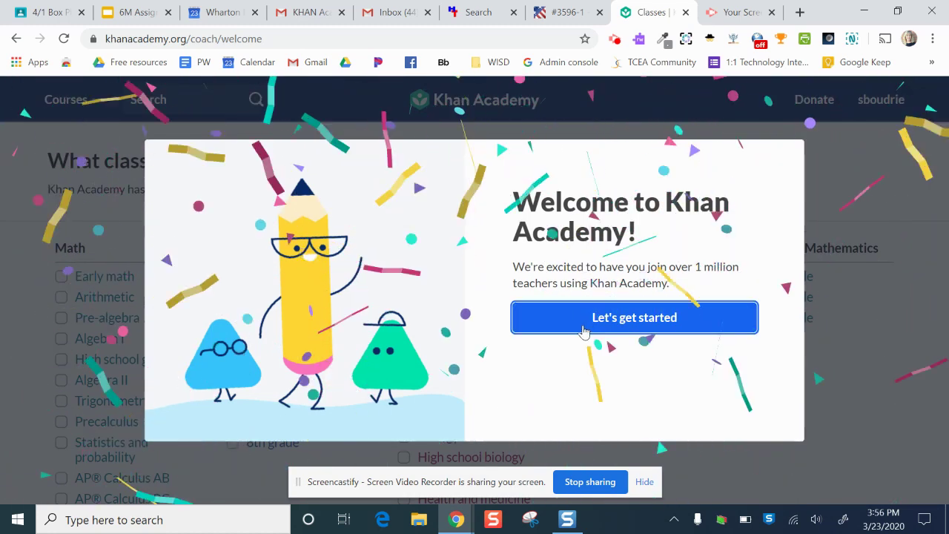
click(584, 331)
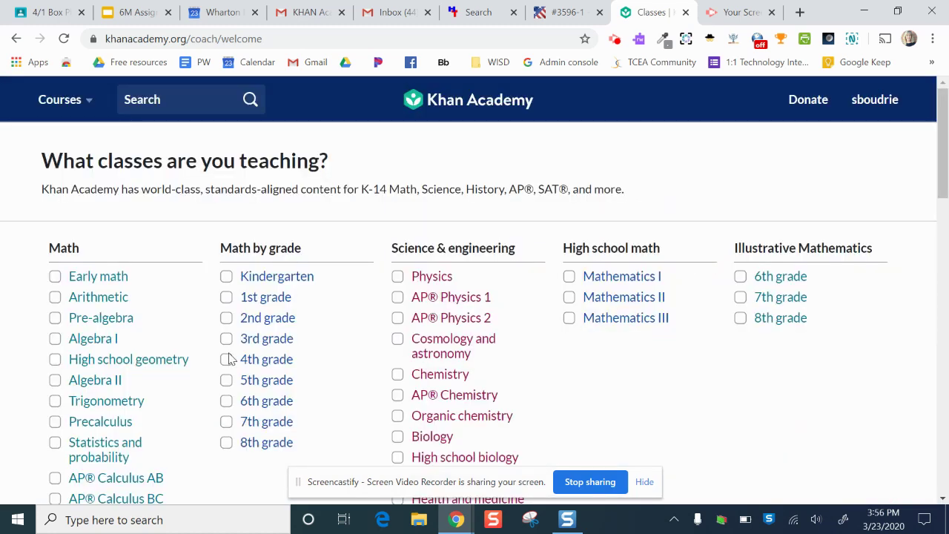
Choose 3rd grade as the class taught, then open the new 3rd grade class
click(225, 341)
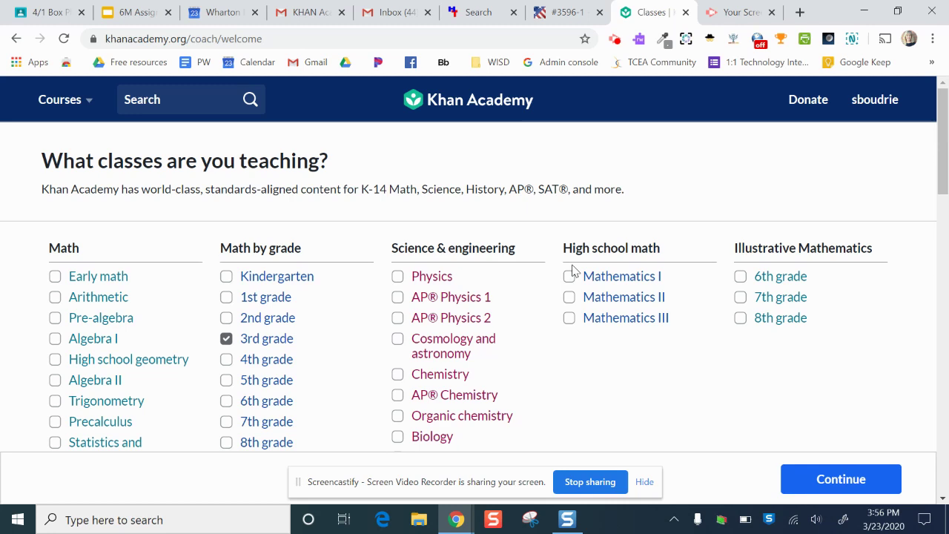
click(858, 491)
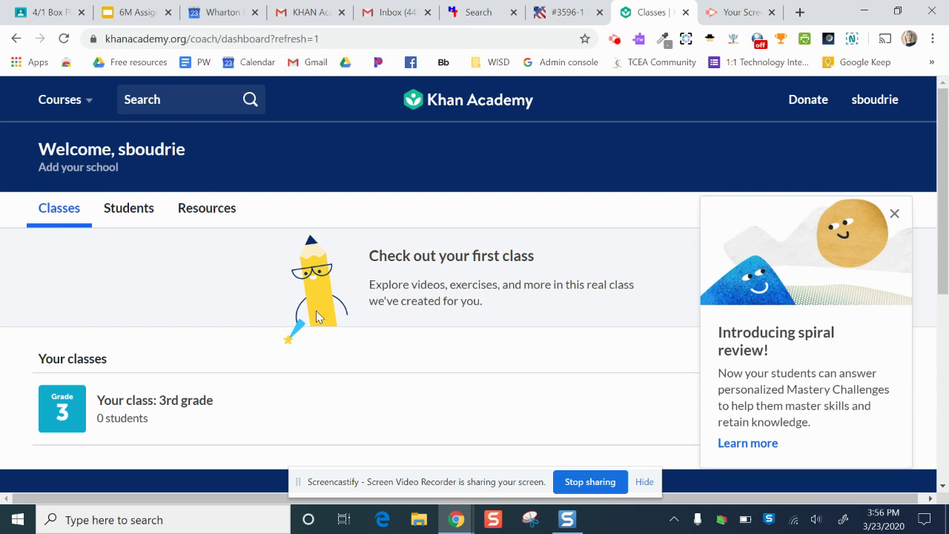
scroll(318, 319, down, 1)
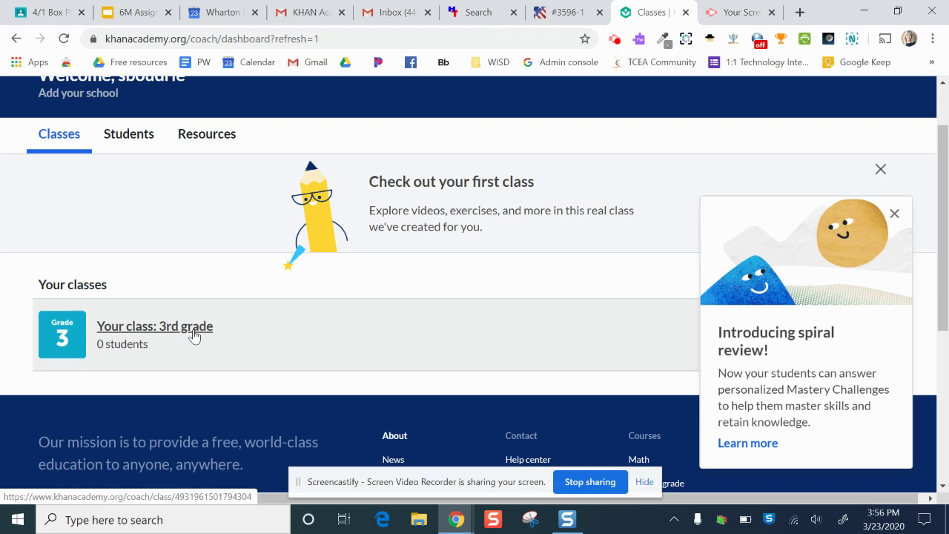
click(193, 335)
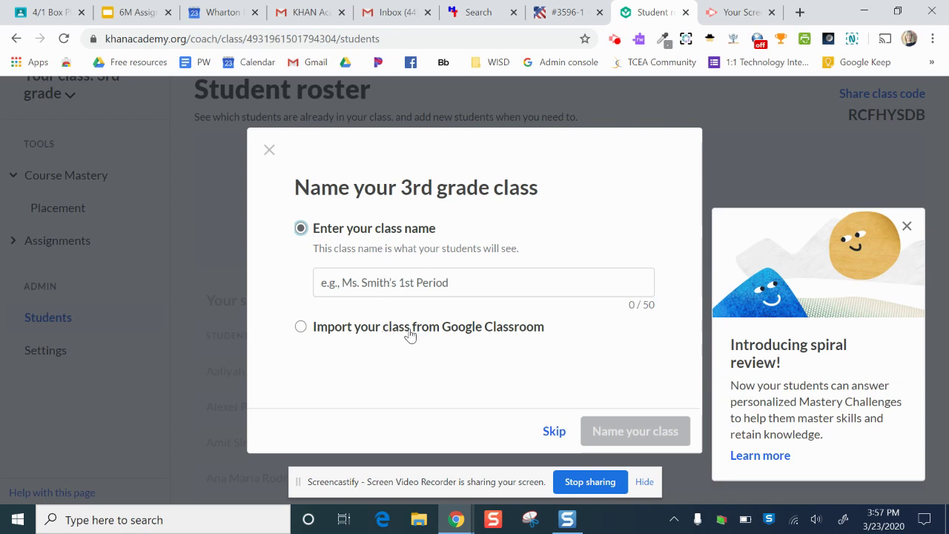
Import from Google Classroom using the school Google account, allowing Khan Academy access to rosters
click(300, 327)
click(329, 308)
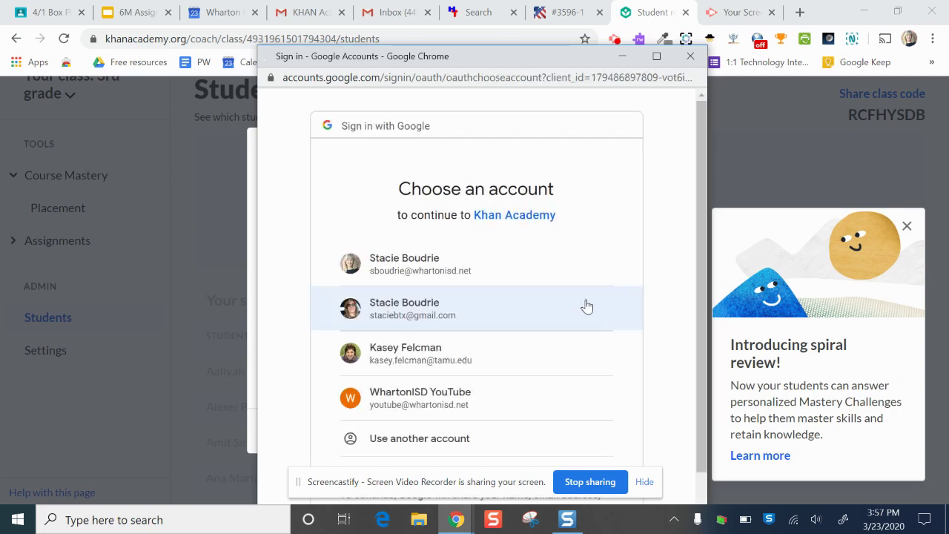
click(470, 282)
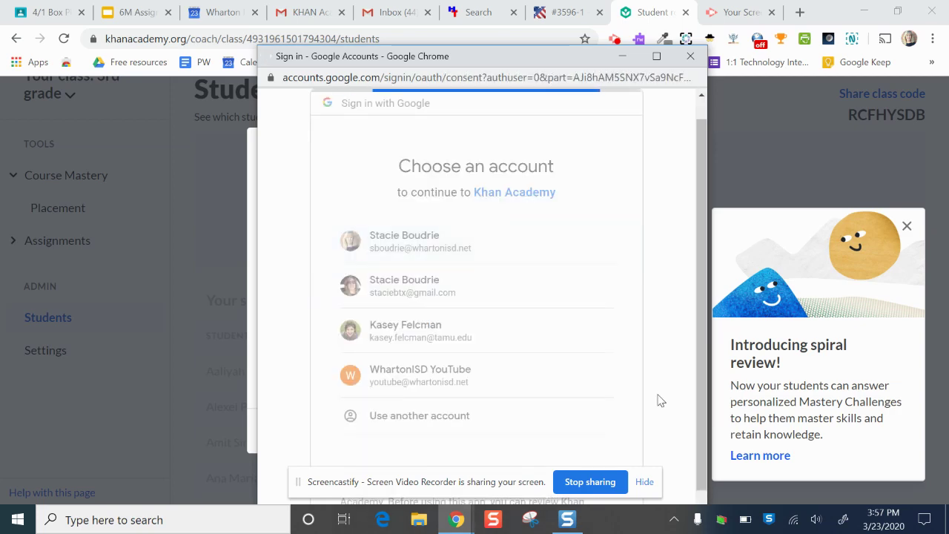
scroll(556, 321, down, 3)
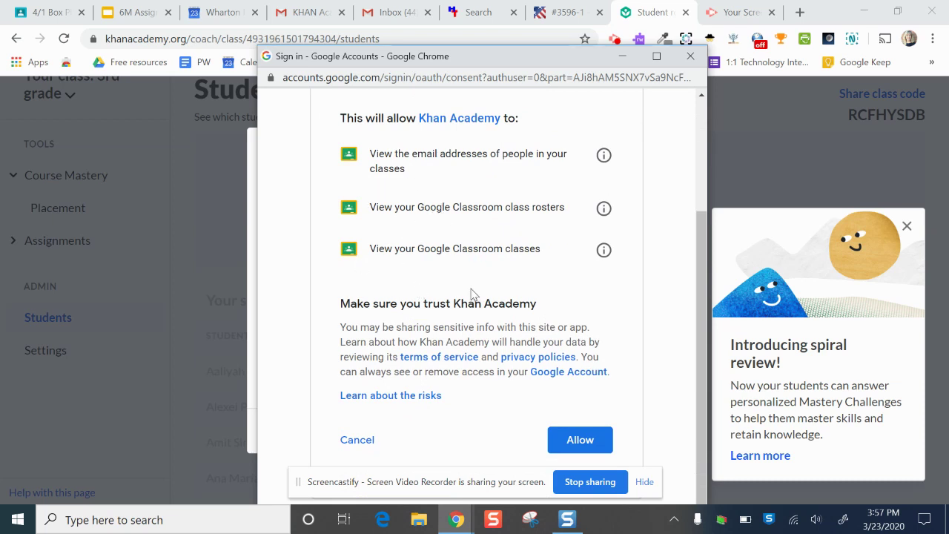
click(586, 441)
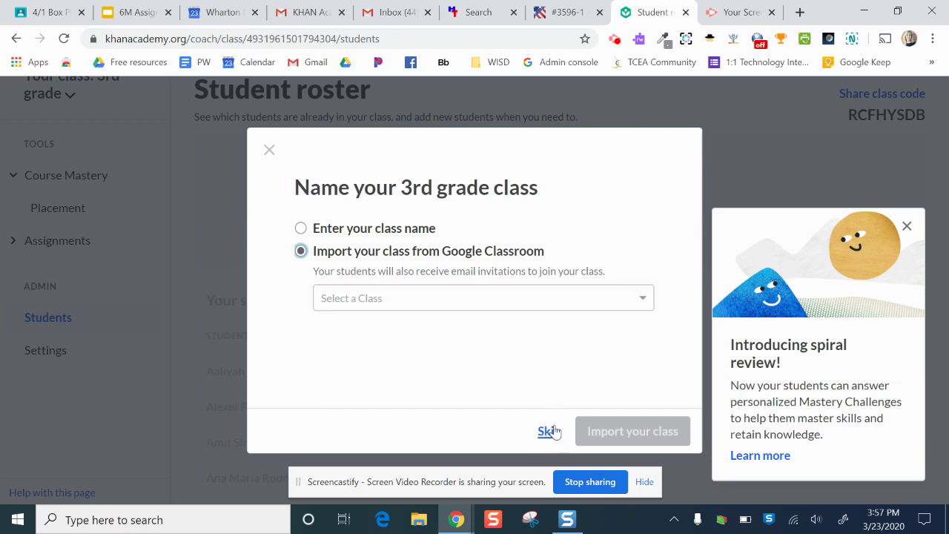
Browse the Select a Class list of Google Classroom classes
click(555, 298)
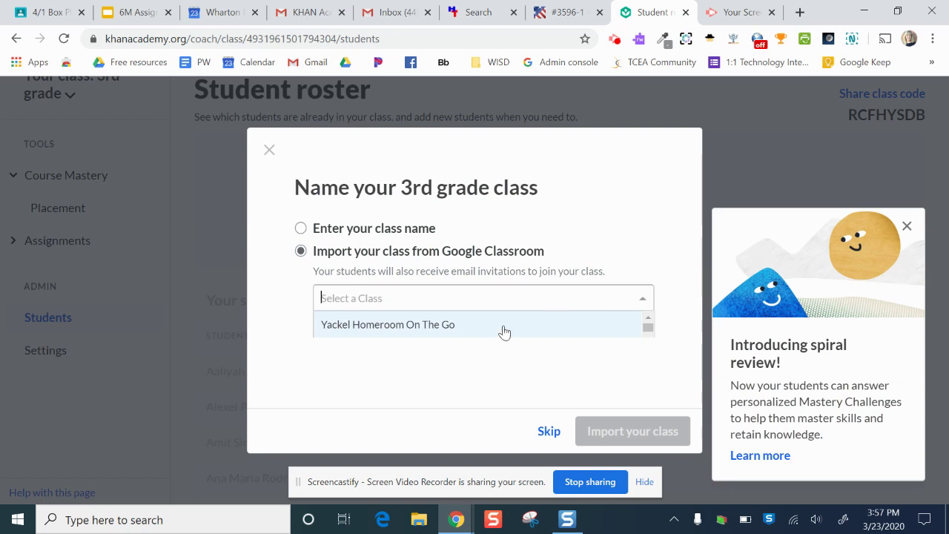
scroll(505, 332, down, 2)
scroll(505, 331, up, 2)
scroll(505, 331, down, 3)
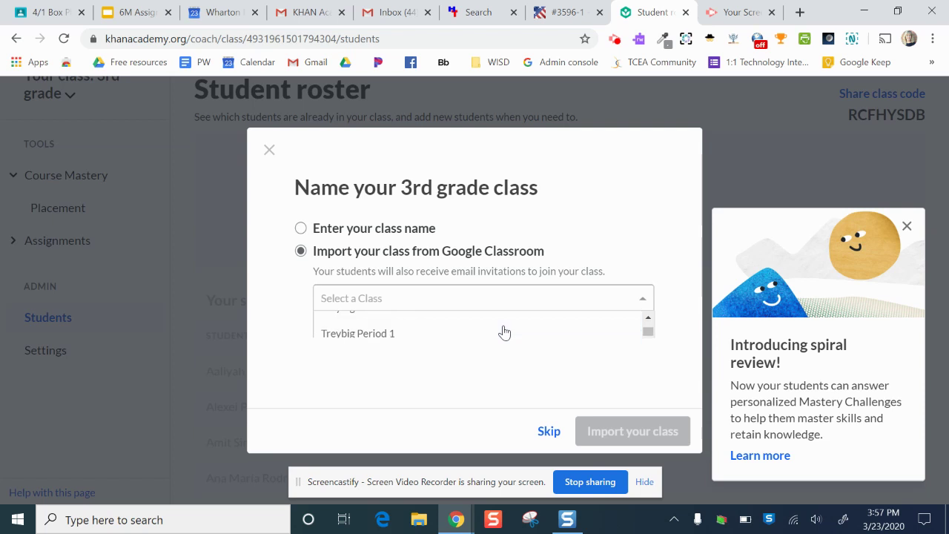
scroll(504, 332, down, 5)
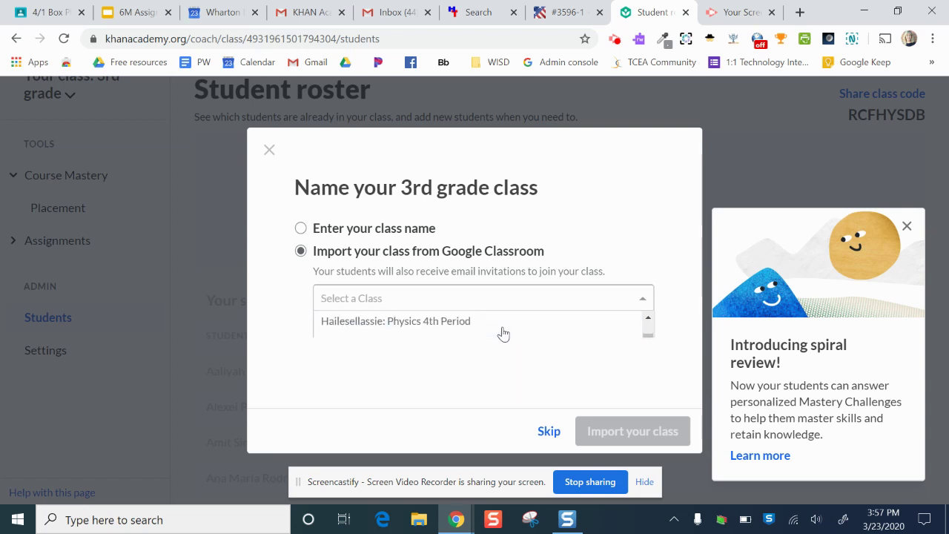
scroll(502, 333, up, 3)
scroll(503, 334, down, 4)
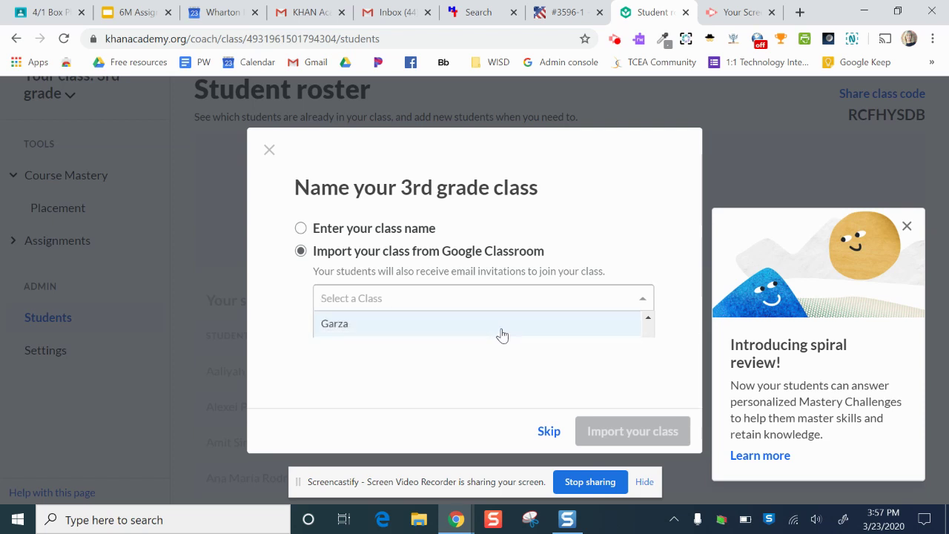
scroll(503, 336, down, 2)
scroll(502, 334, down, 2)
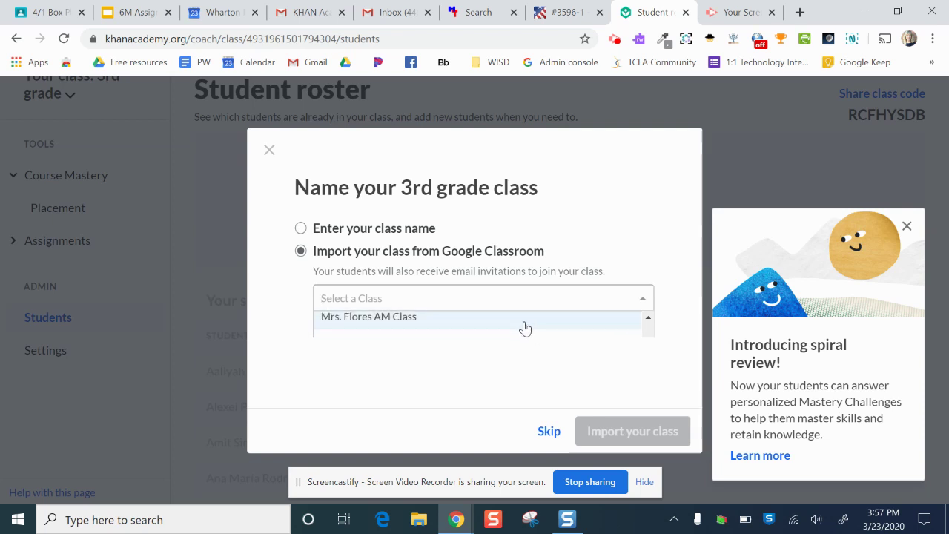
scroll(525, 329, up, 1)
scroll(525, 329, up, 4)
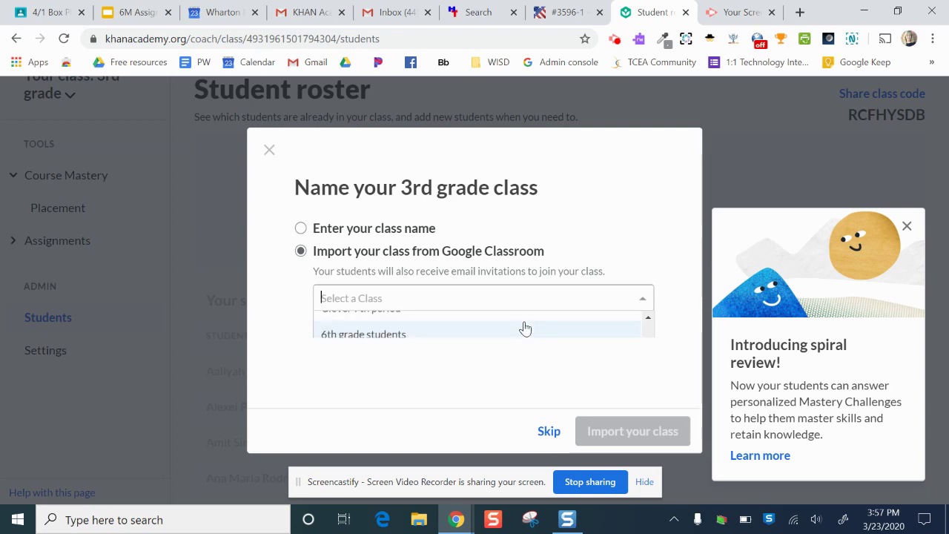
scroll(525, 328, up, 2)
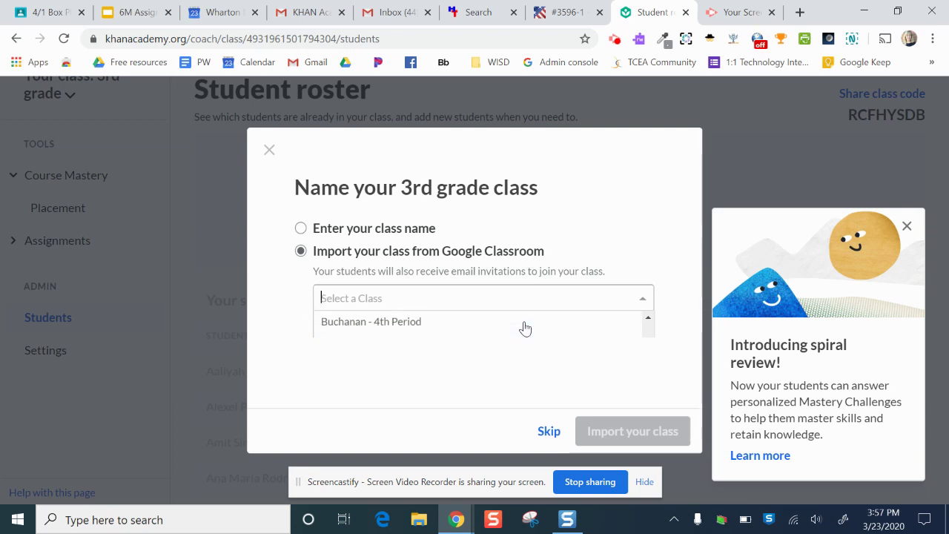
scroll(525, 329, up, 1)
scroll(526, 328, up, 3)
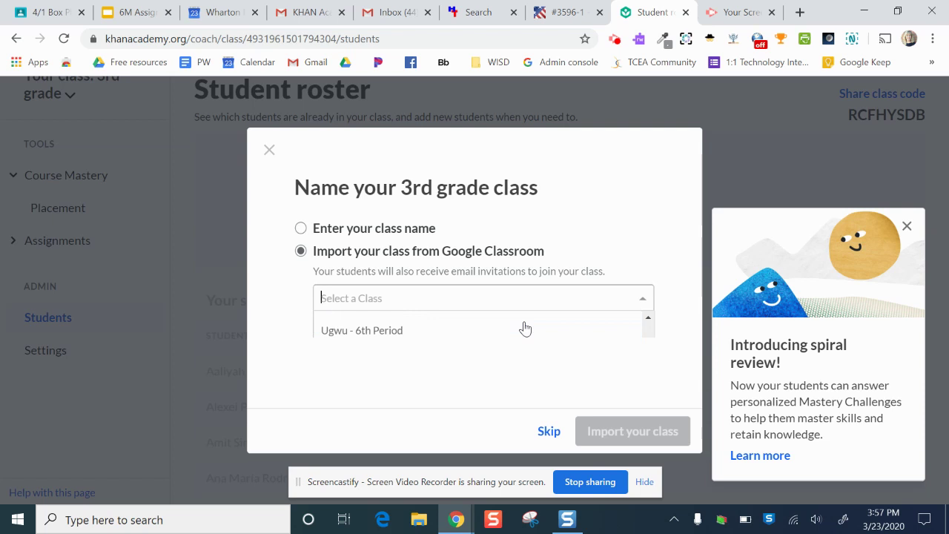
scroll(525, 328, down, 4)
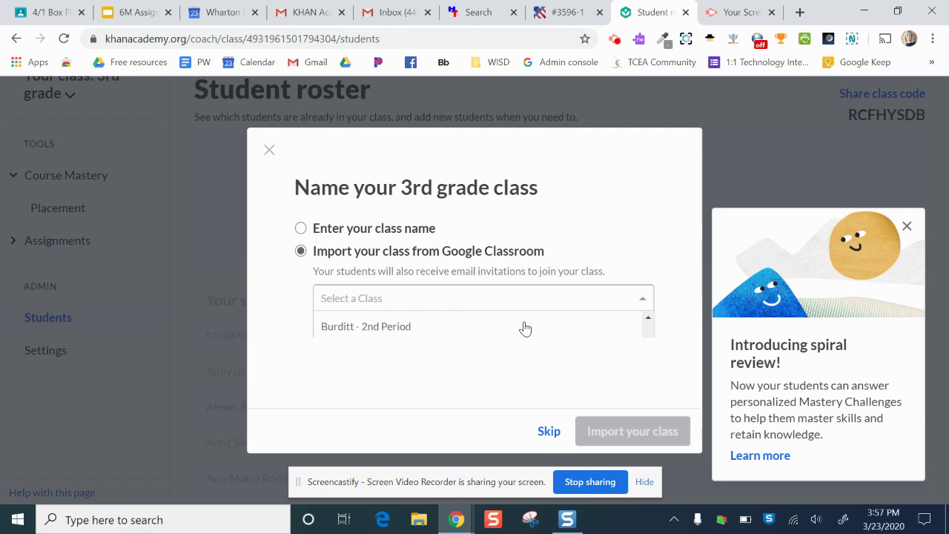
scroll(525, 329, down, 1)
scroll(523, 329, down, 1)
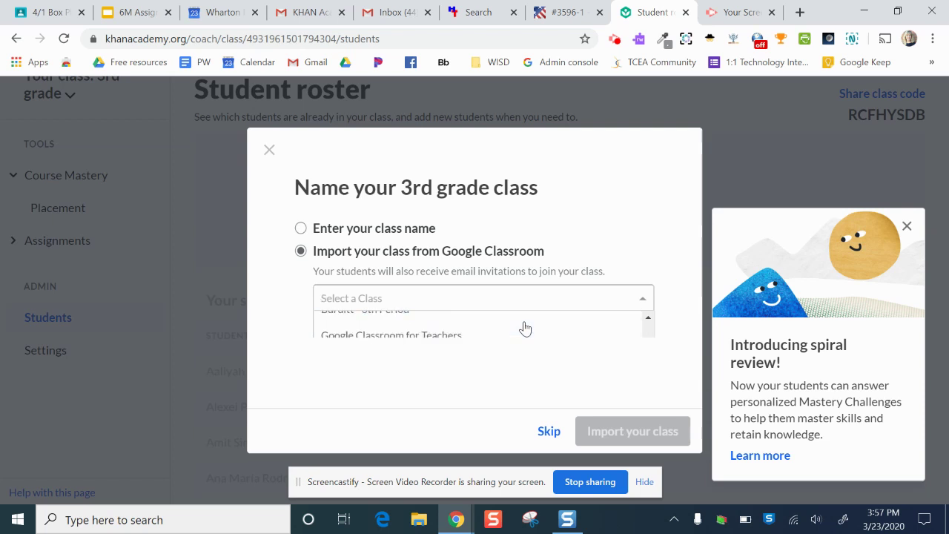
Filter with 'bou', choose Boudrie 6th Grade, and import it
text(boudrie)
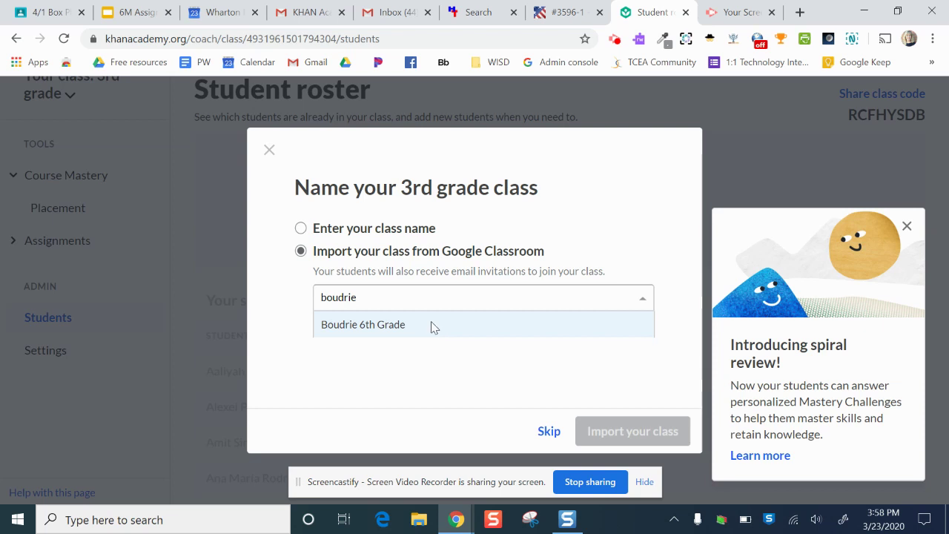
click(434, 325)
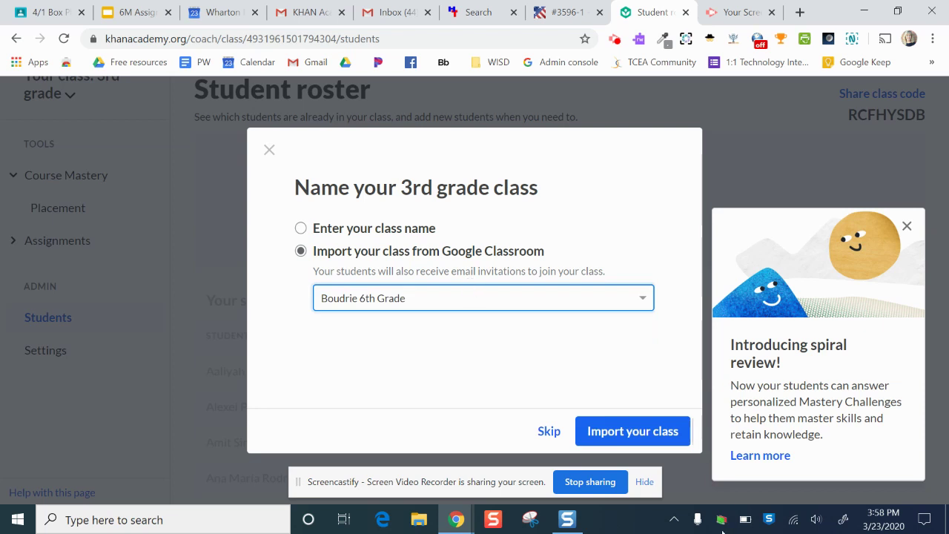
click(633, 431)
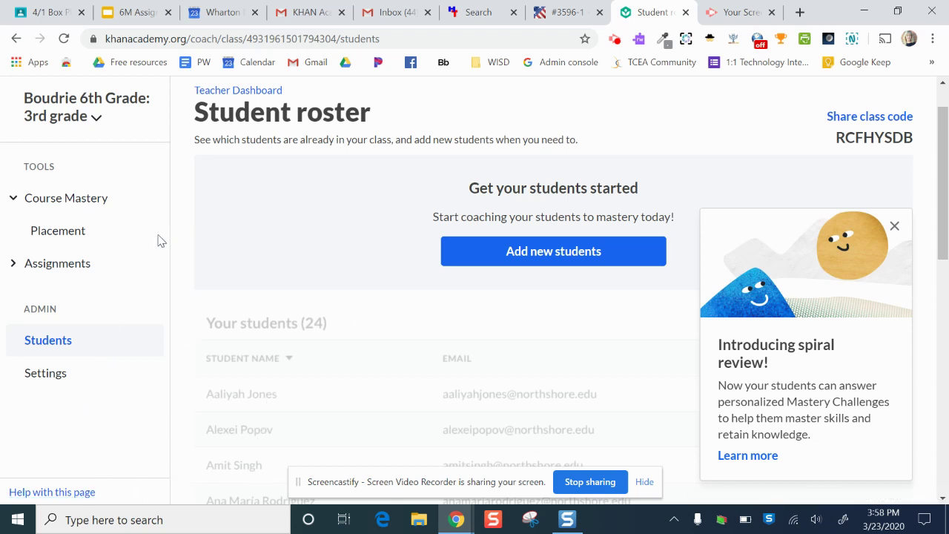
Go to Assignments > Assign and expand the Intro to multiplication unit
click(78, 264)
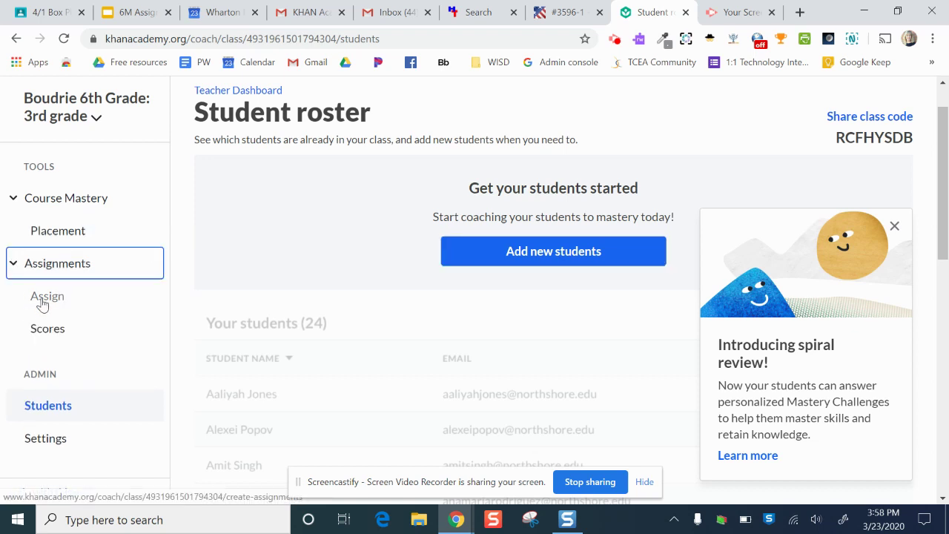
click(42, 298)
scroll(210, 281, down, 4)
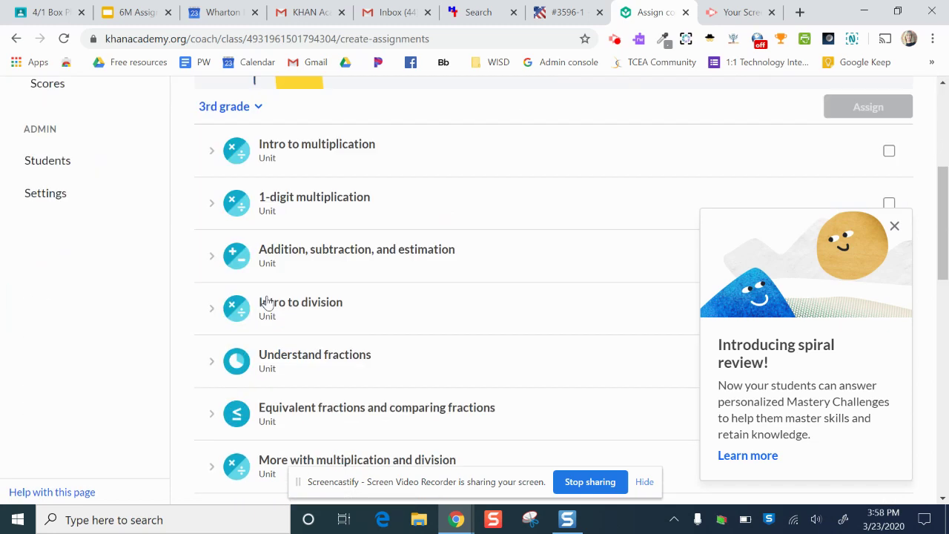
click(290, 151)
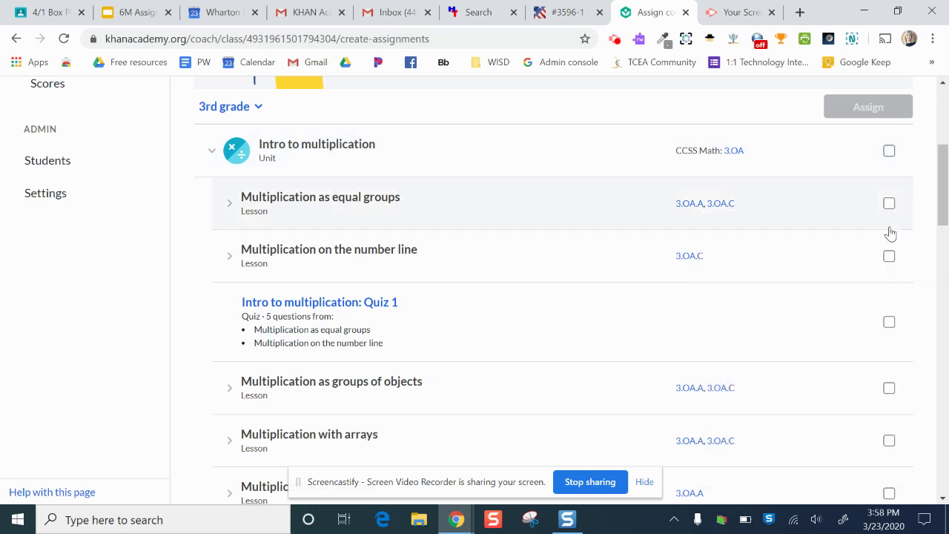
Select only the Equal groups video under Multiplication as equal groups and start assigning it
click(892, 227)
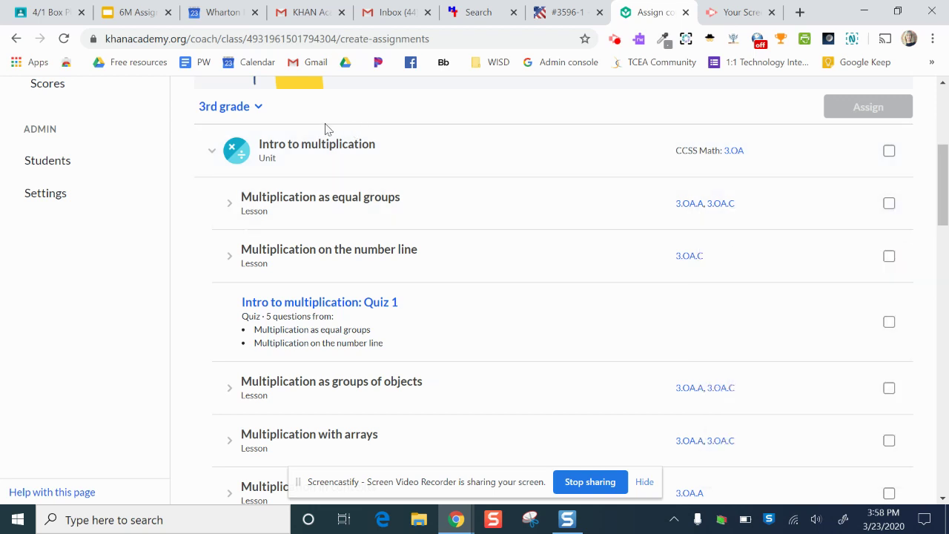
click(889, 152)
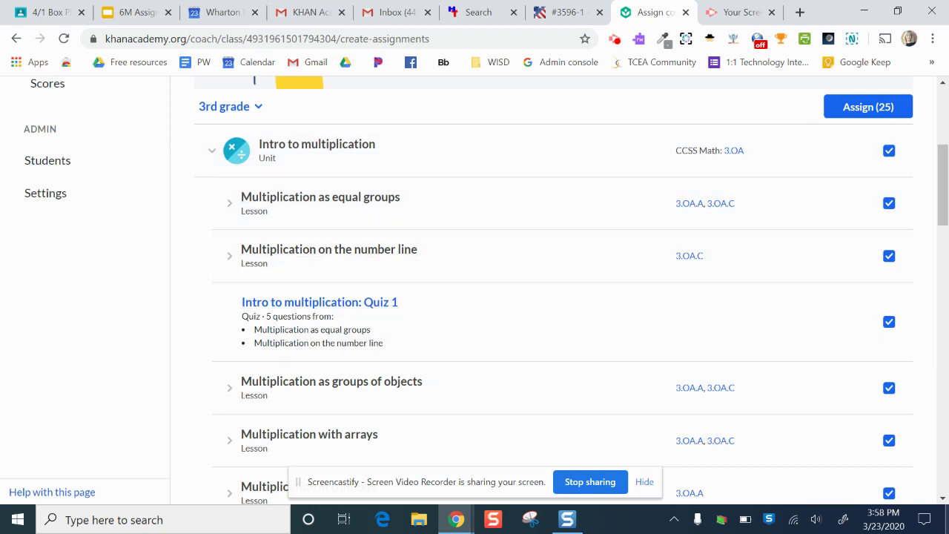
click(889, 151)
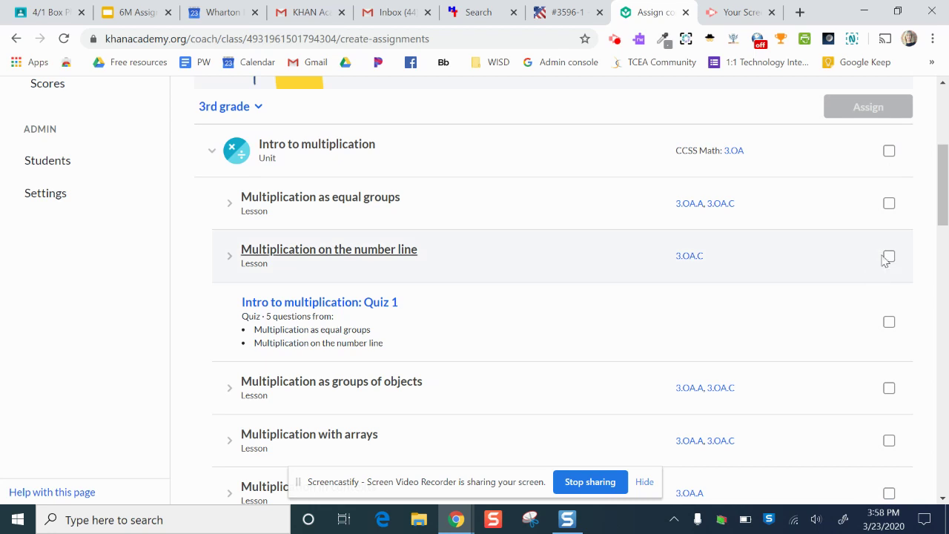
click(241, 210)
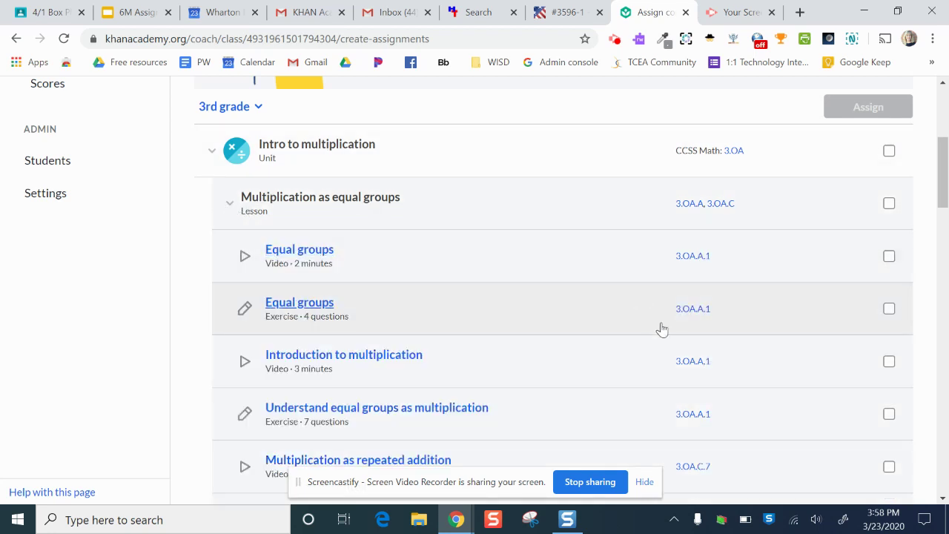
click(889, 257)
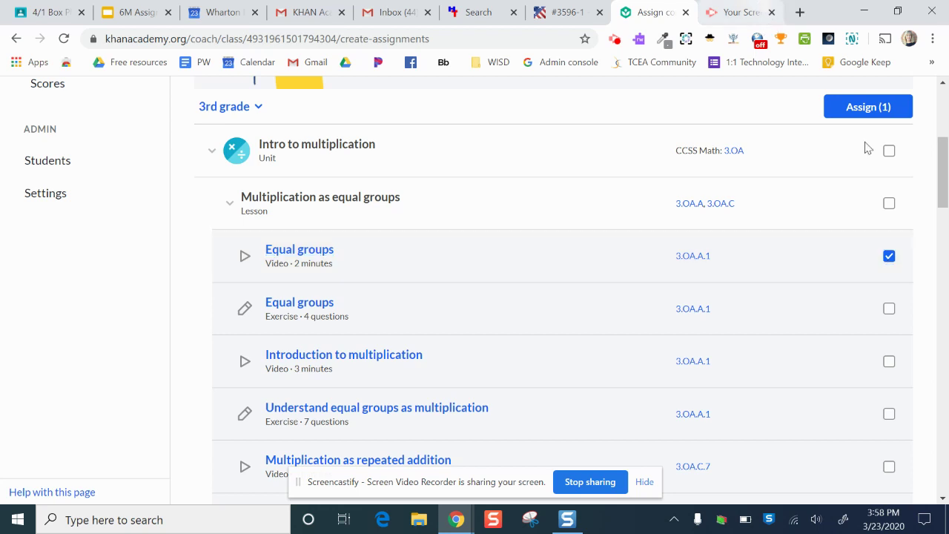
click(863, 119)
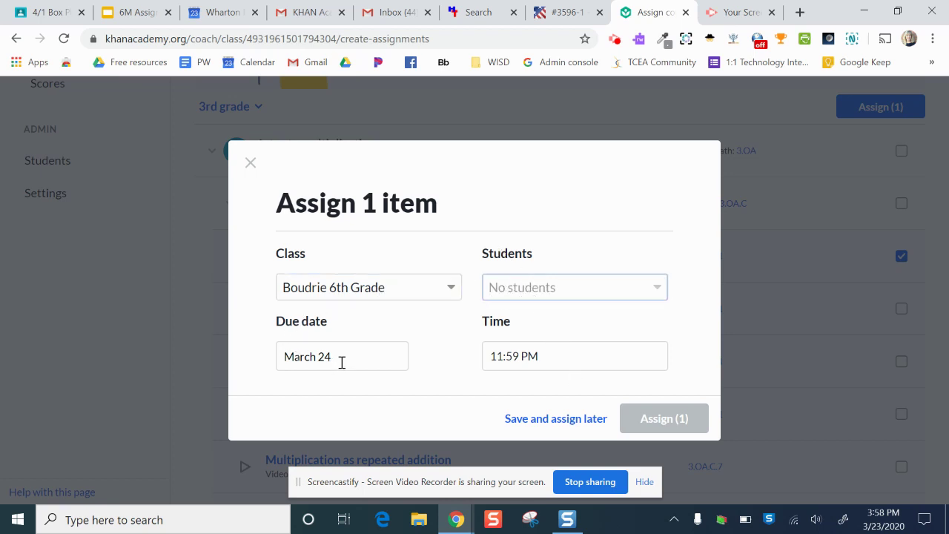
Set the Equal groups due date to March 27 and save it to assign later
drag(332, 359, 283, 350)
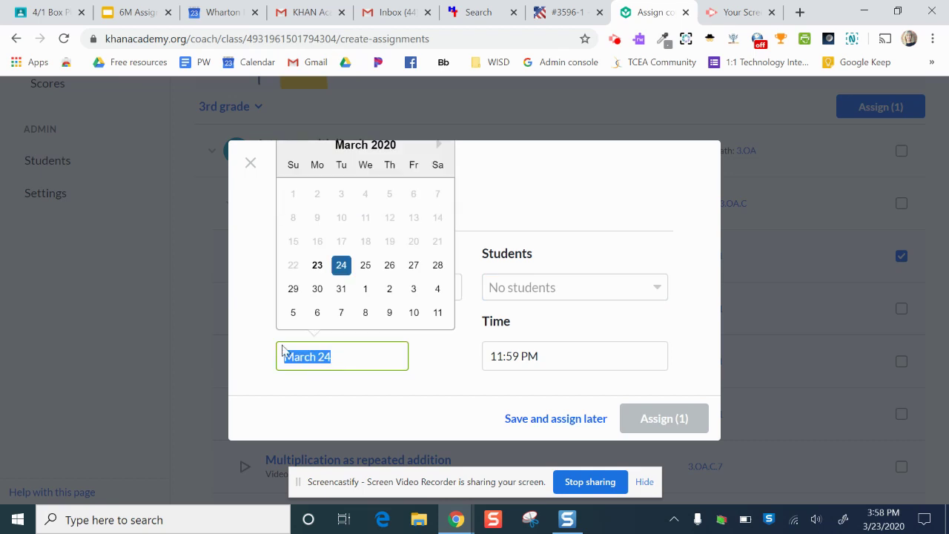
click(360, 356)
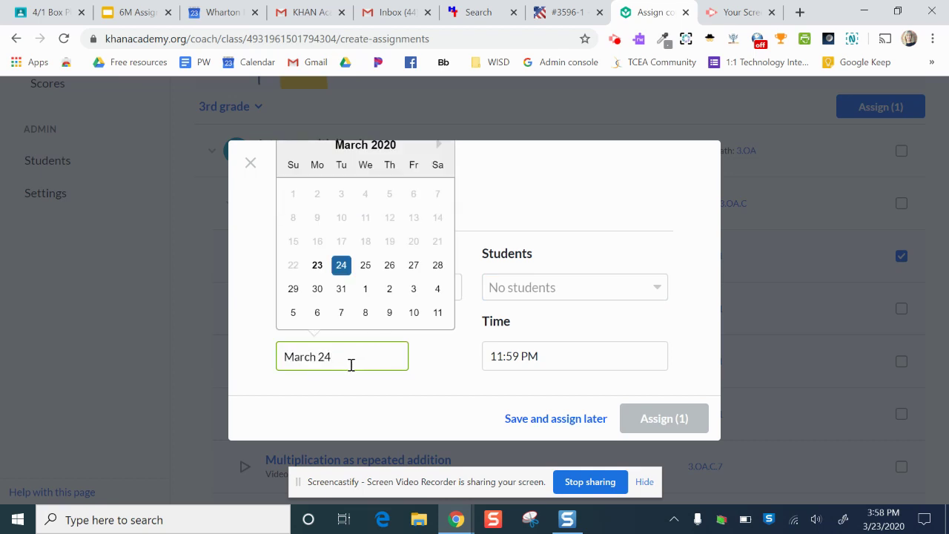
key(BackSpace)
key(BackSpace)
key(BackSpace)
key(BackSpace)
key(BackSpace)
key(BackSpace)
key(BackSpace)
key(BackSpace)
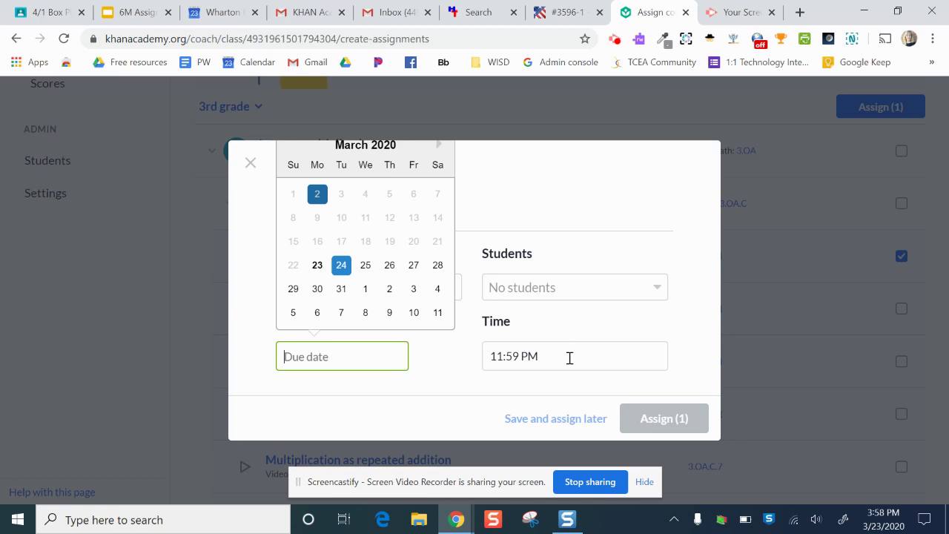
click(570, 359)
click(349, 354)
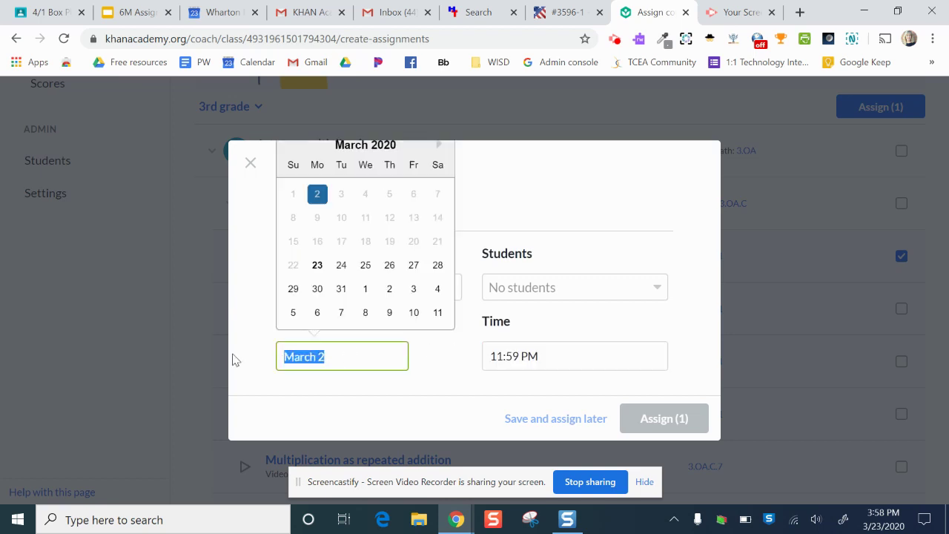
key(BackSpace)
click(658, 373)
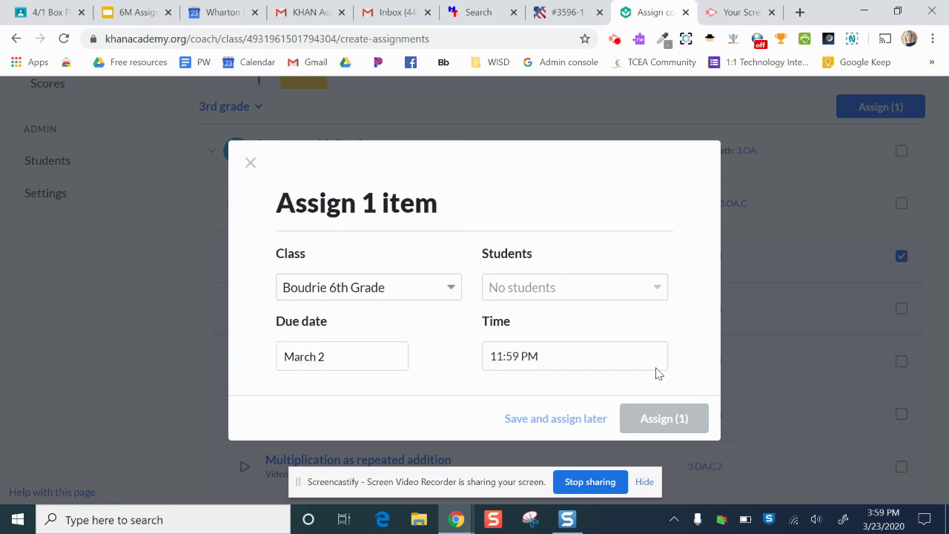
click(352, 356)
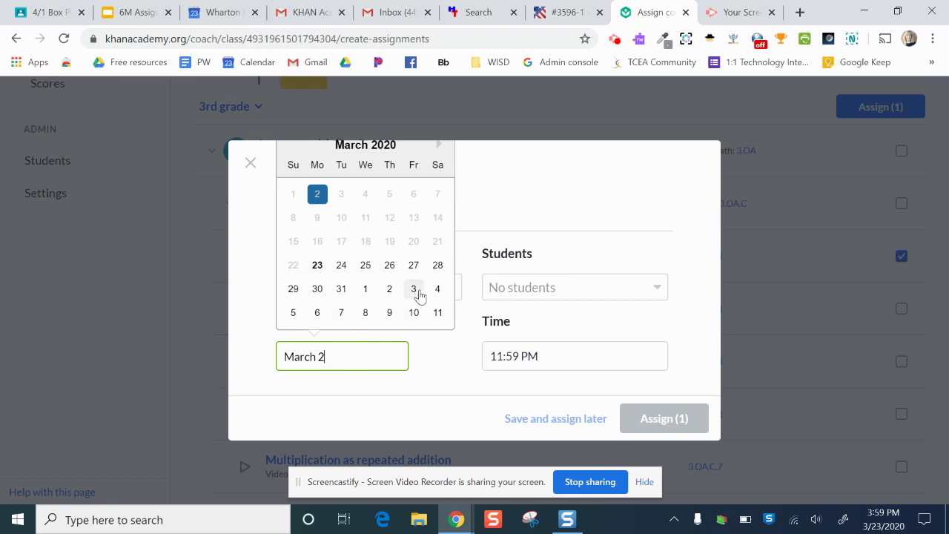
click(413, 264)
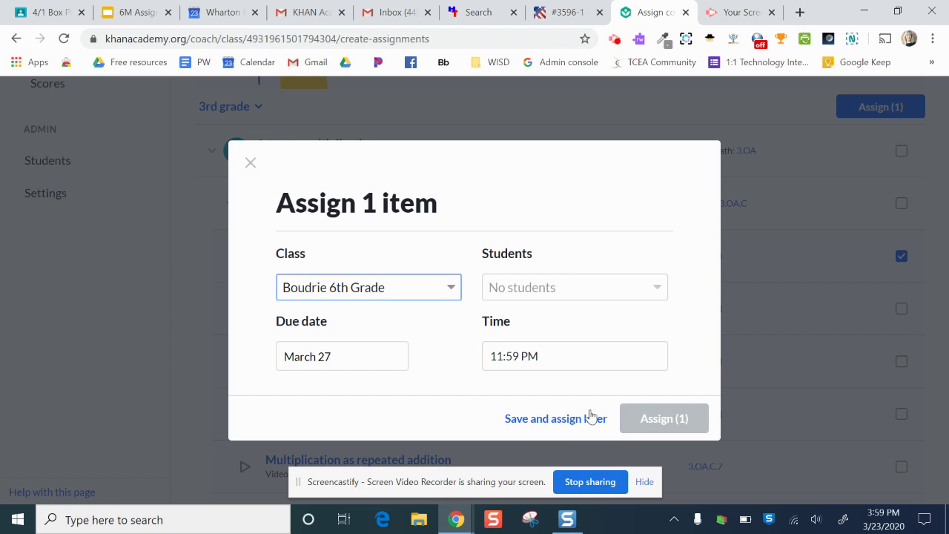
click(671, 429)
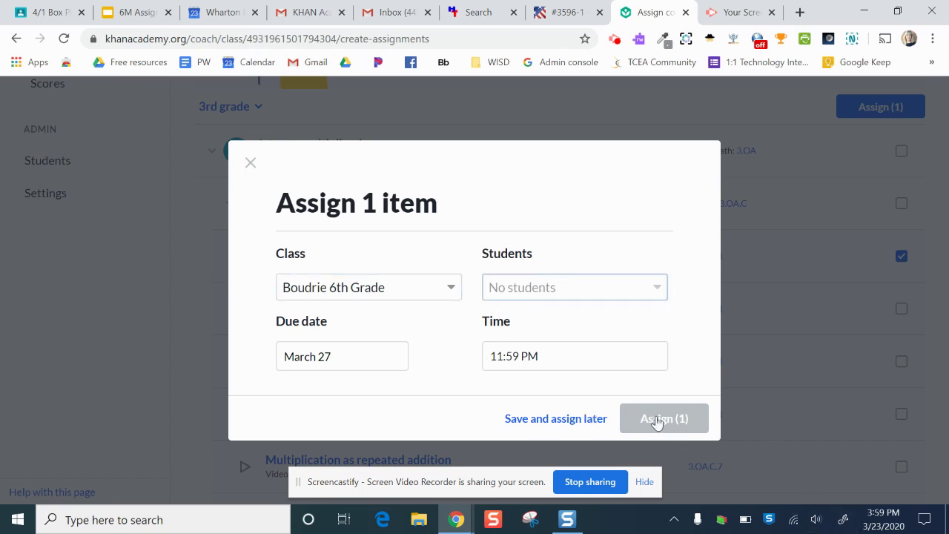
click(560, 420)
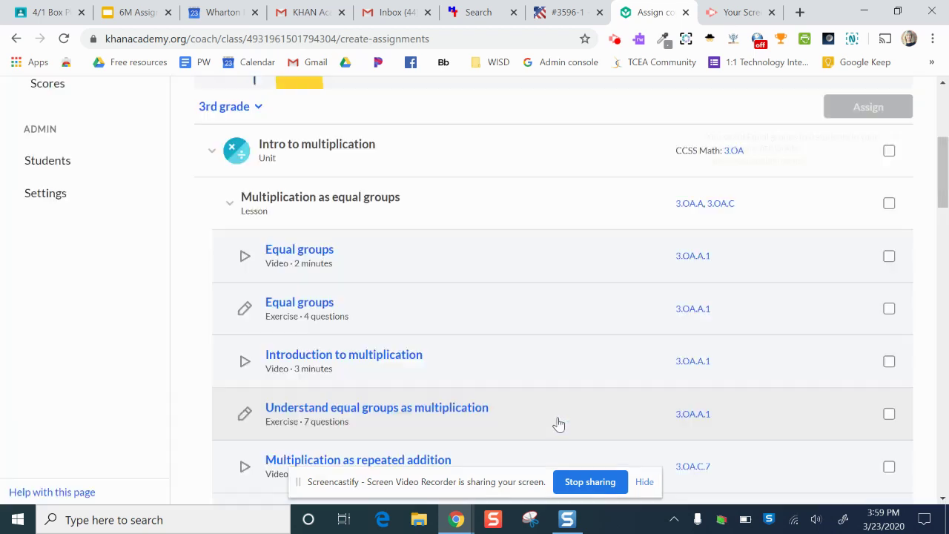